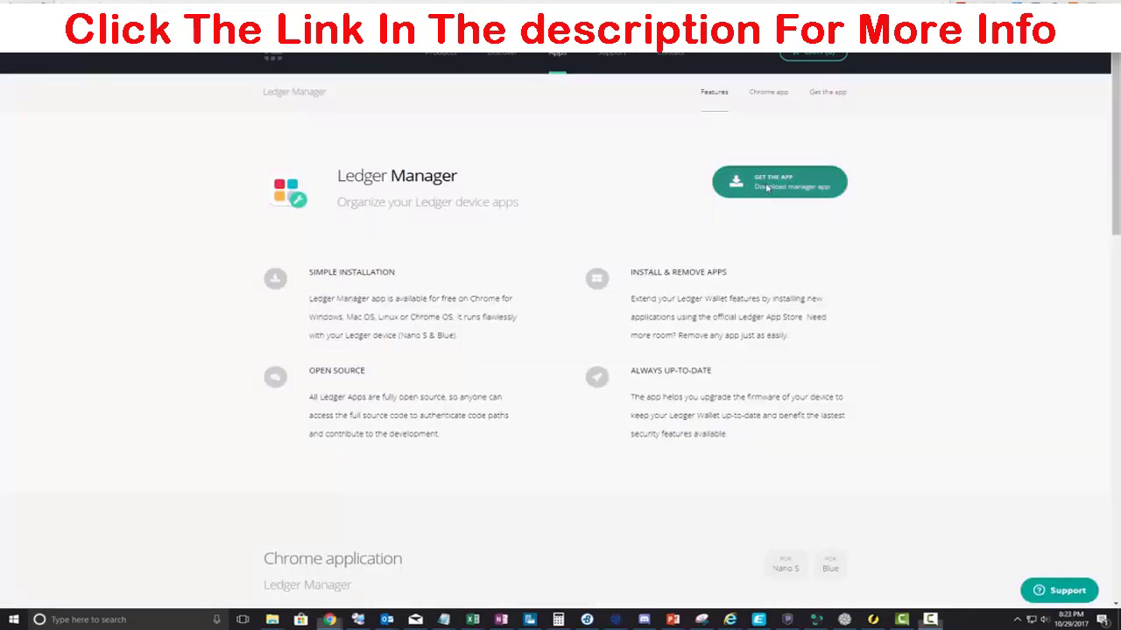
Get Ledger Manager from the Chrome Web Store and launch it from the apps launcher
left_click(767, 187)
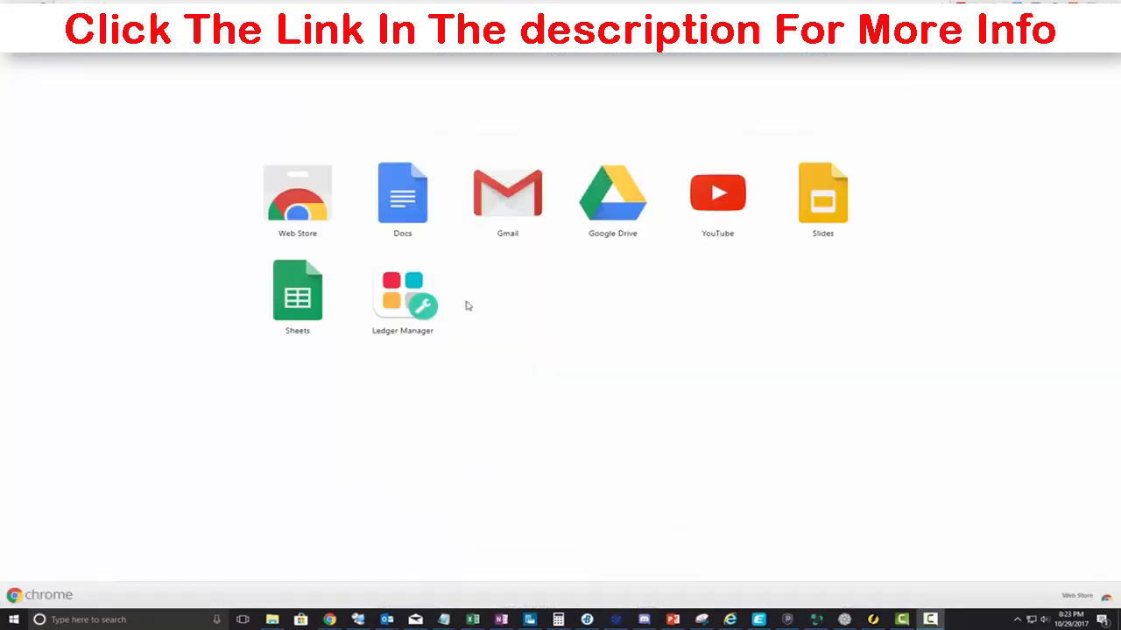
left_click(415, 307)
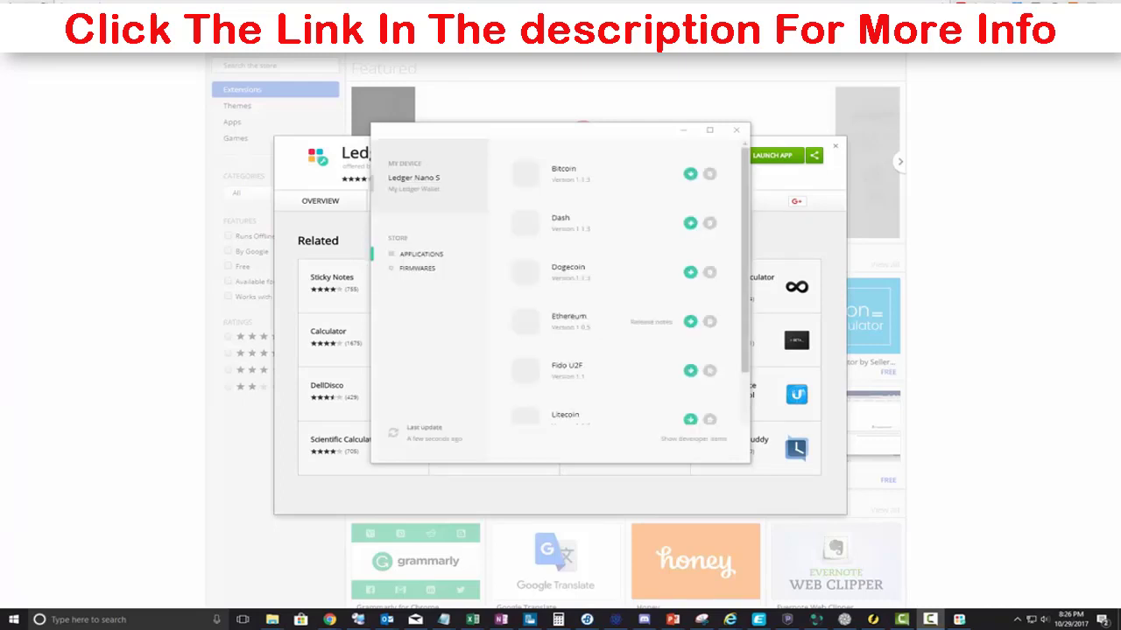
Install the available Firmware update on the Ledger Nano S from the Firmwares page
left_click(417, 268)
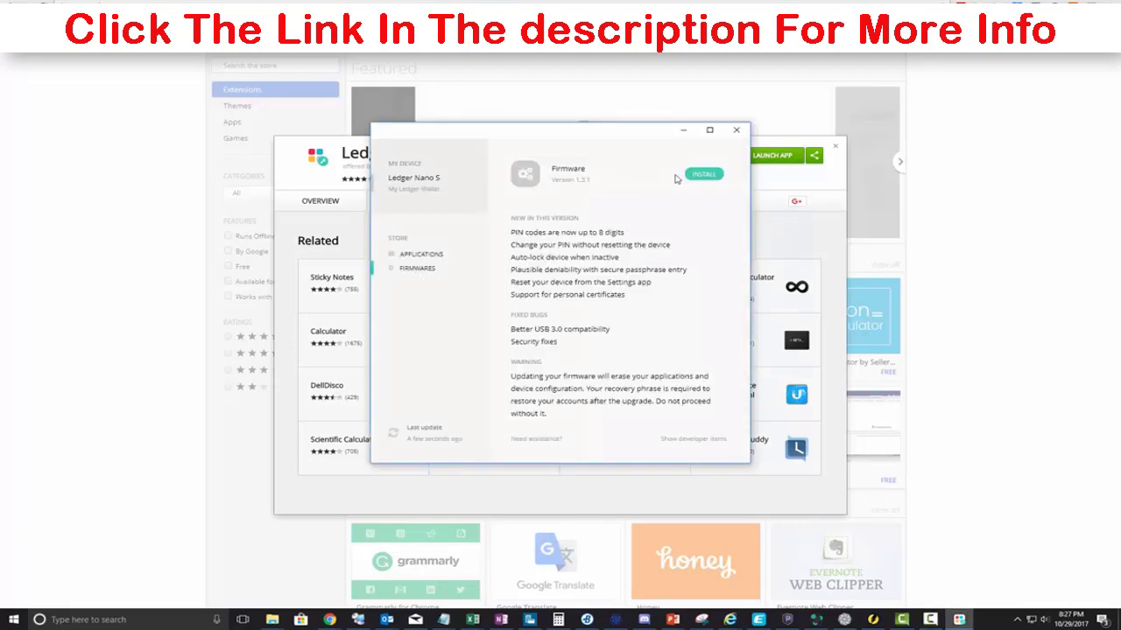
left_click(703, 174)
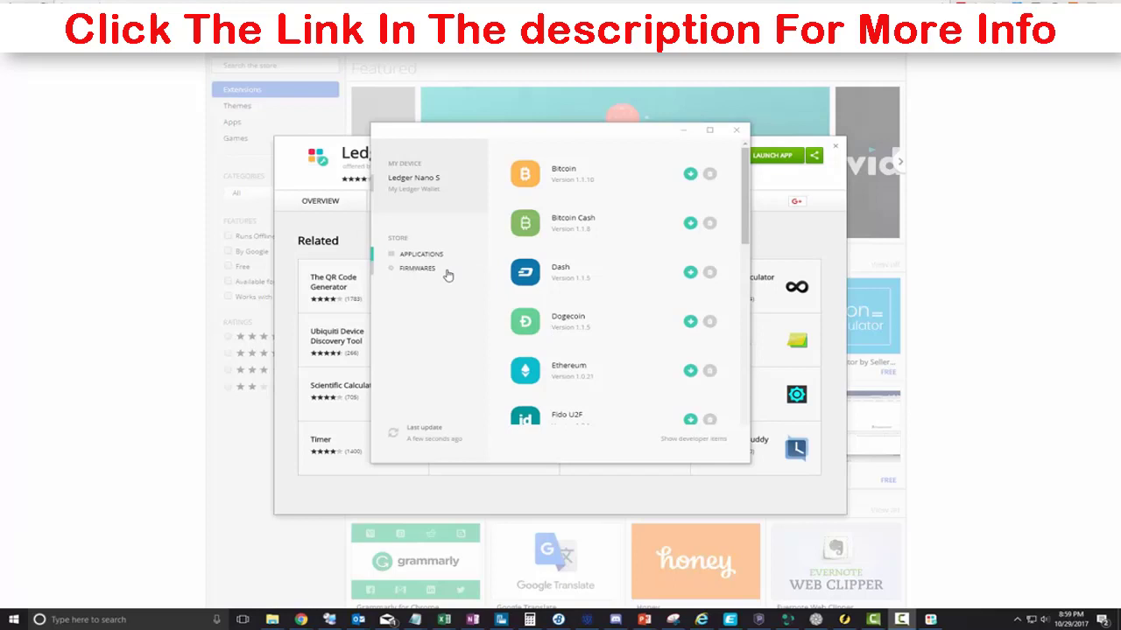
Recheck the firmware page, then install the Bitcoin app from the Applications list
left_click(418, 269)
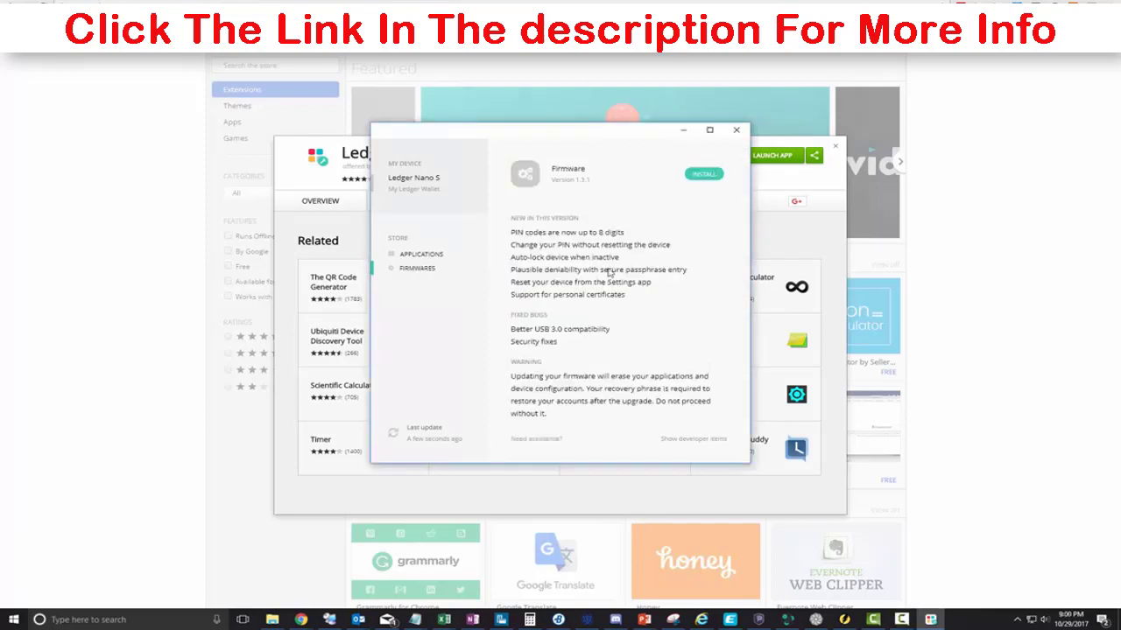
left_click(412, 256)
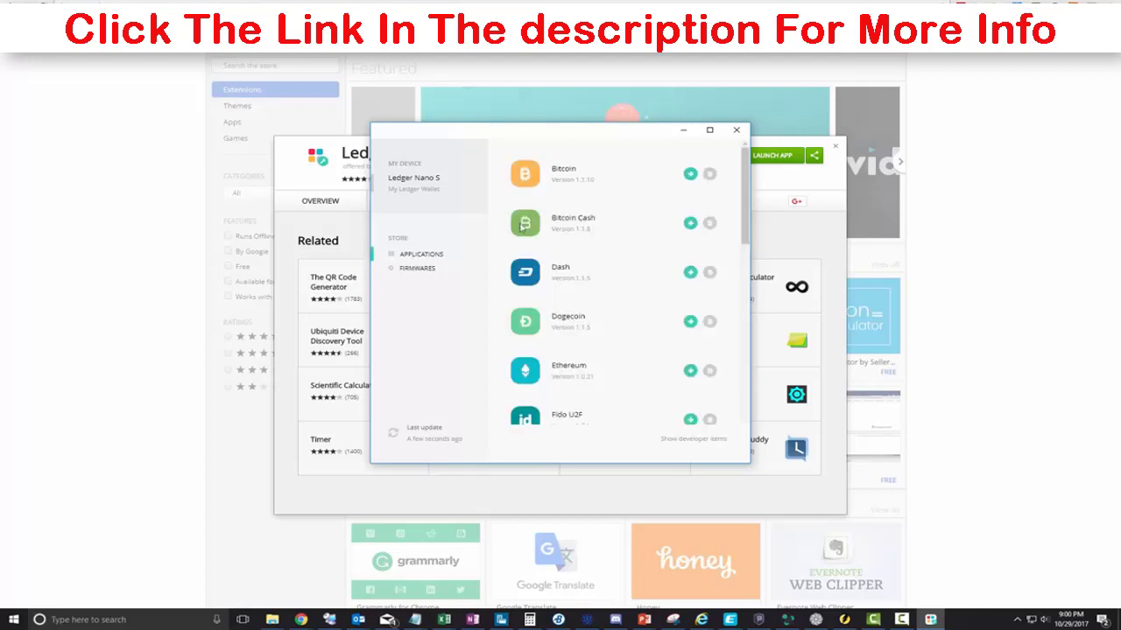
left_click(691, 174)
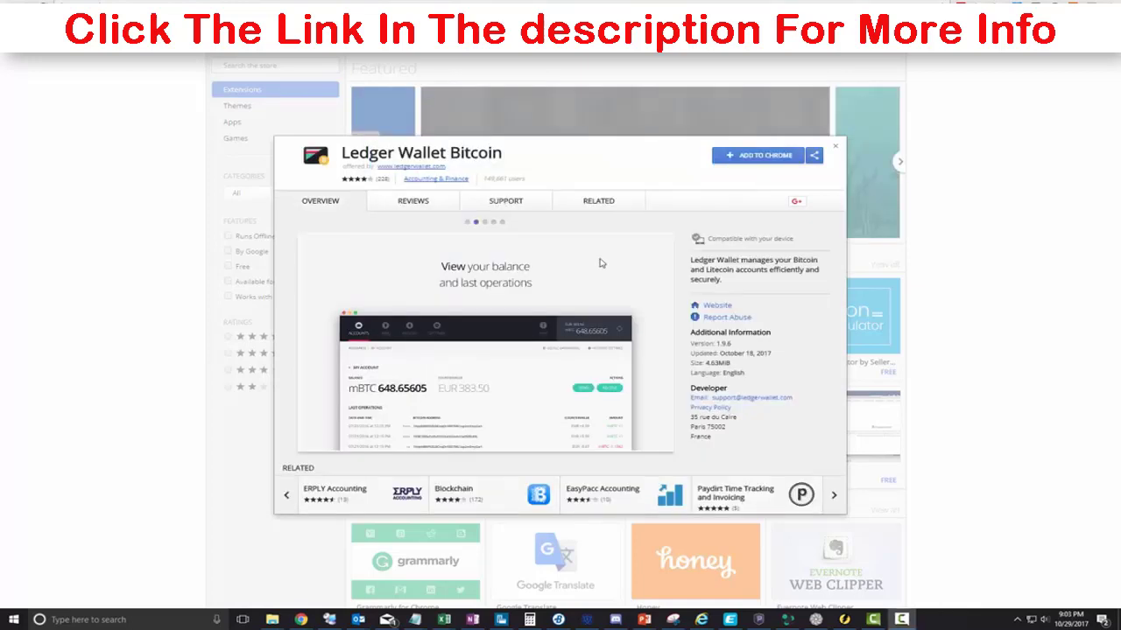
Add Ledger Wallet Bitcoin to Chrome, choose the Bitcoin chain, and pick an address type
left_click(731, 163)
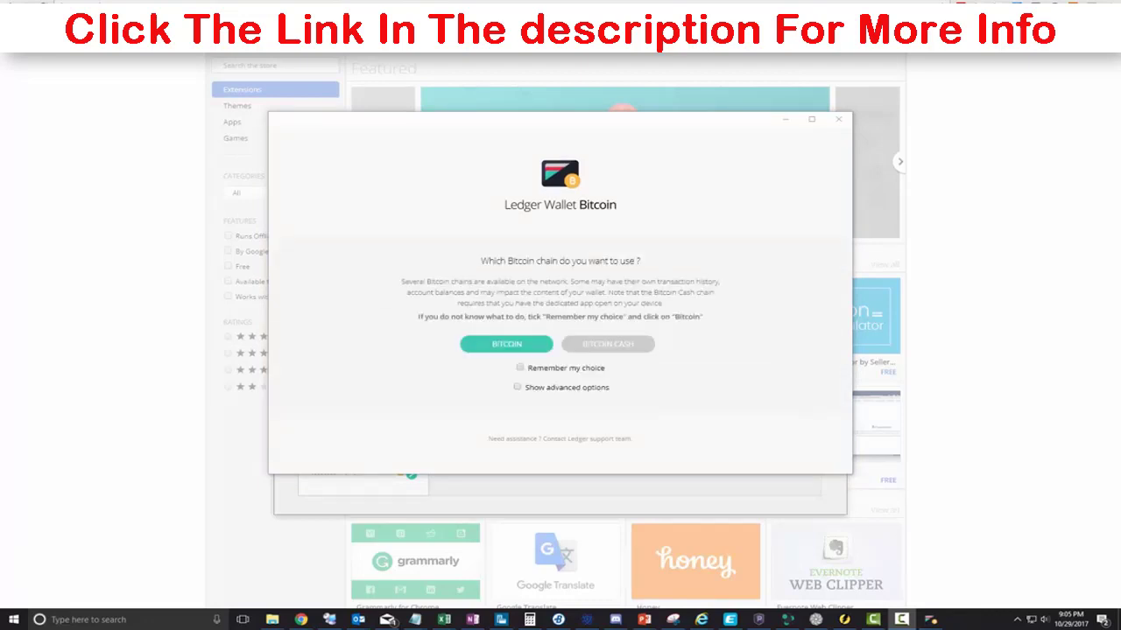
left_click(520, 368)
left_click(536, 343)
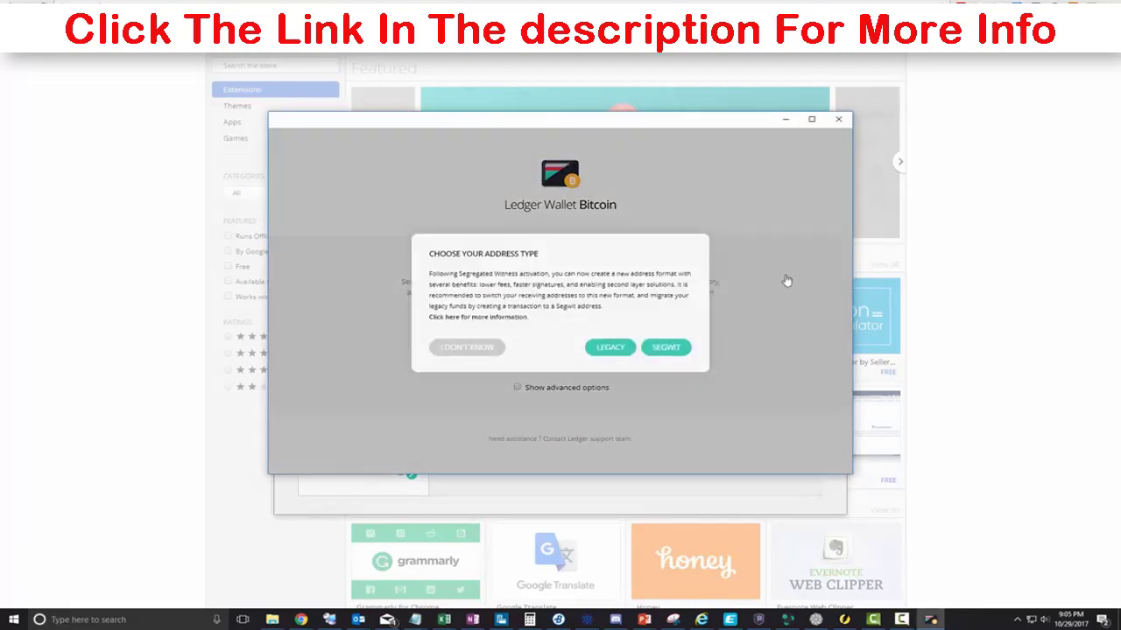
left_click(665, 347)
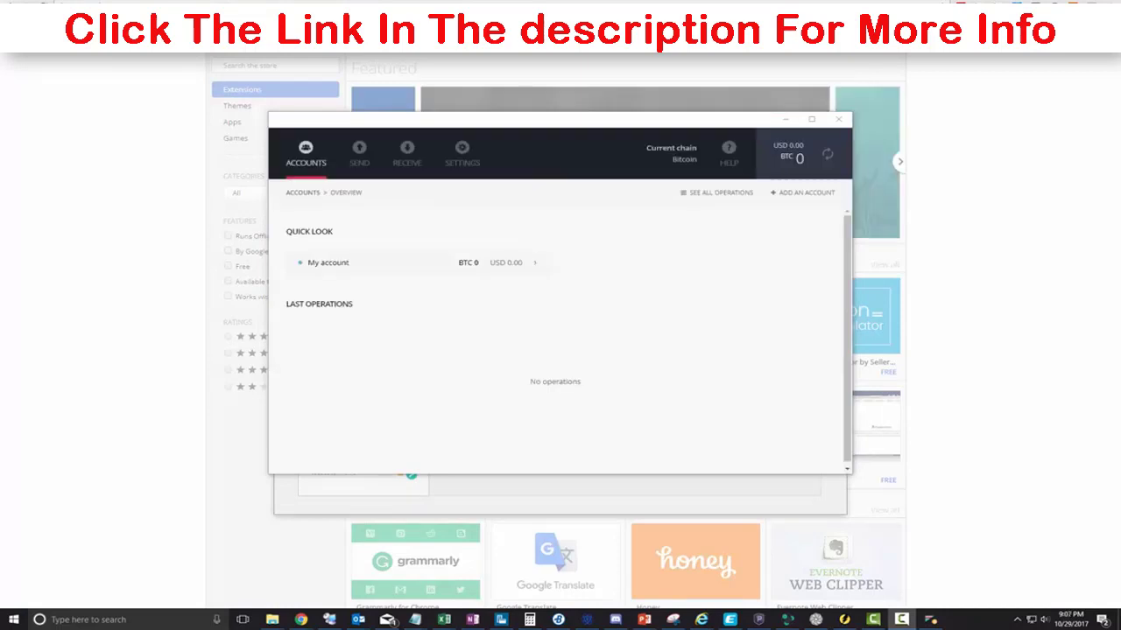
Paste the Ledger receiving address into Electrum's Pay to field and send 0.01 BTC with the wallet password
left_click(407, 153)
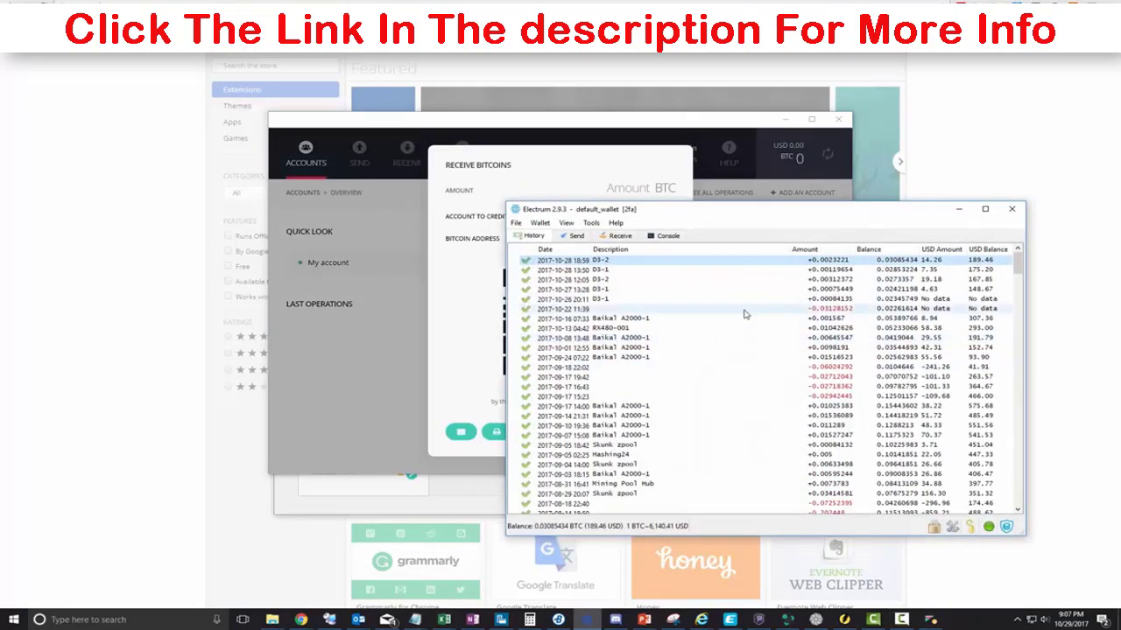
left_click(573, 236)
right_click(587, 255)
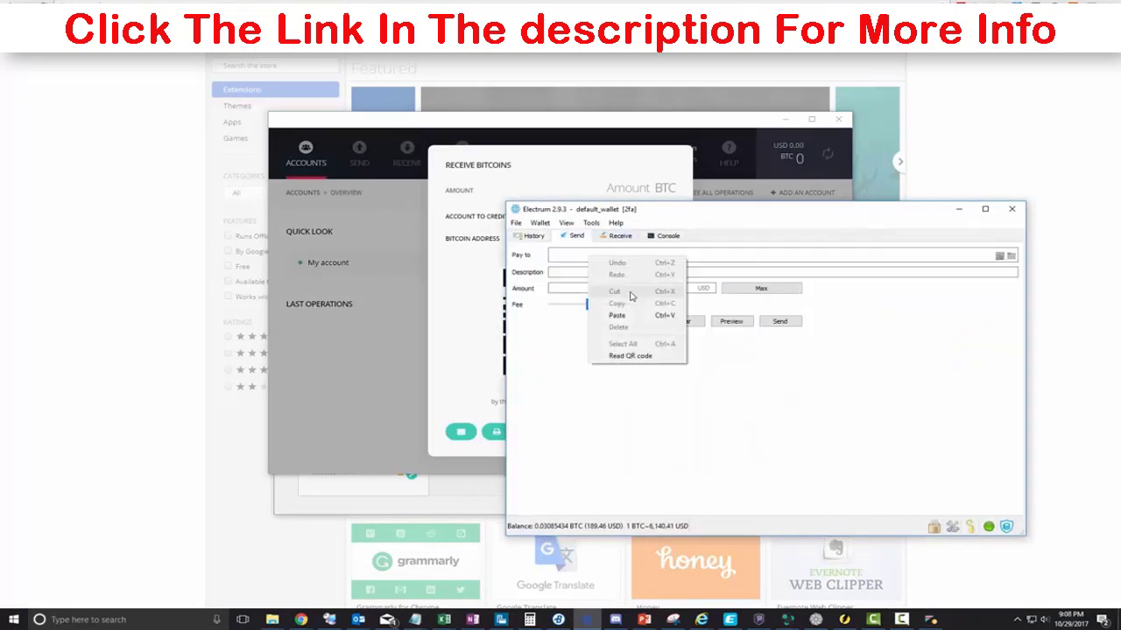
left_click(631, 315)
type(".01")
left_click(776, 324)
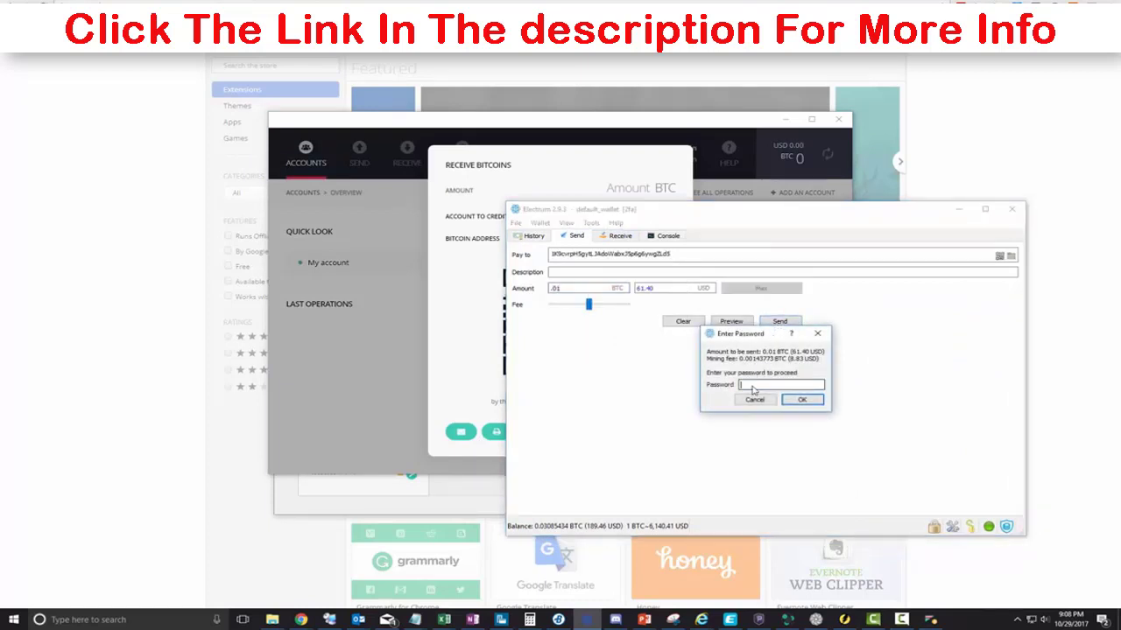
left_click(802, 399)
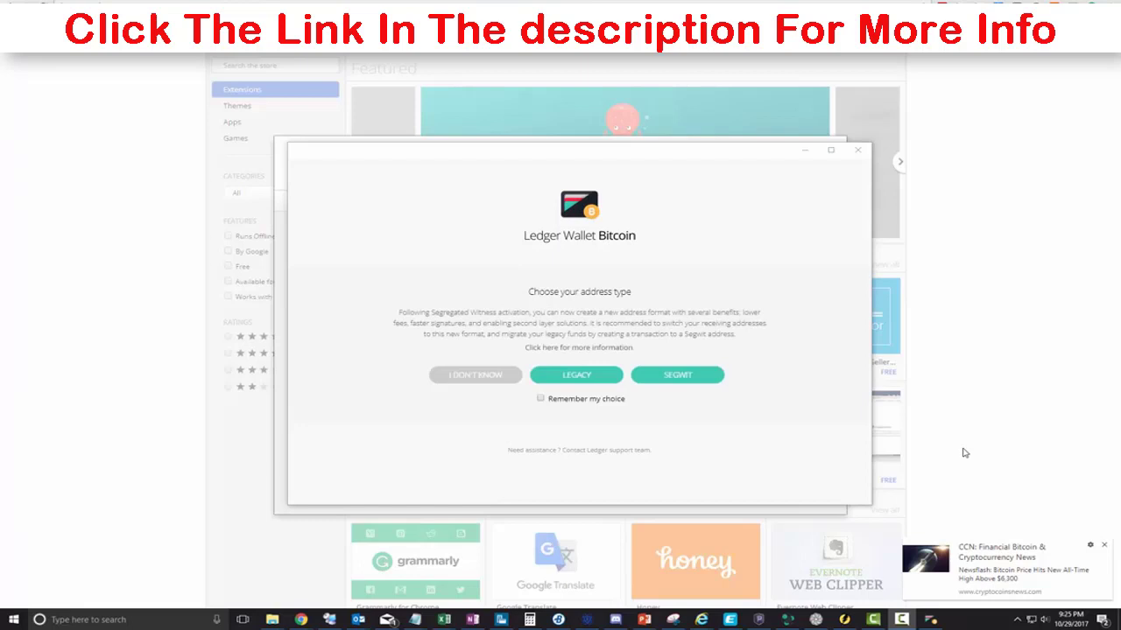
Open the Segwit Litecoin wallet, show its receiving address and QR code, and select the address
left_click(714, 379)
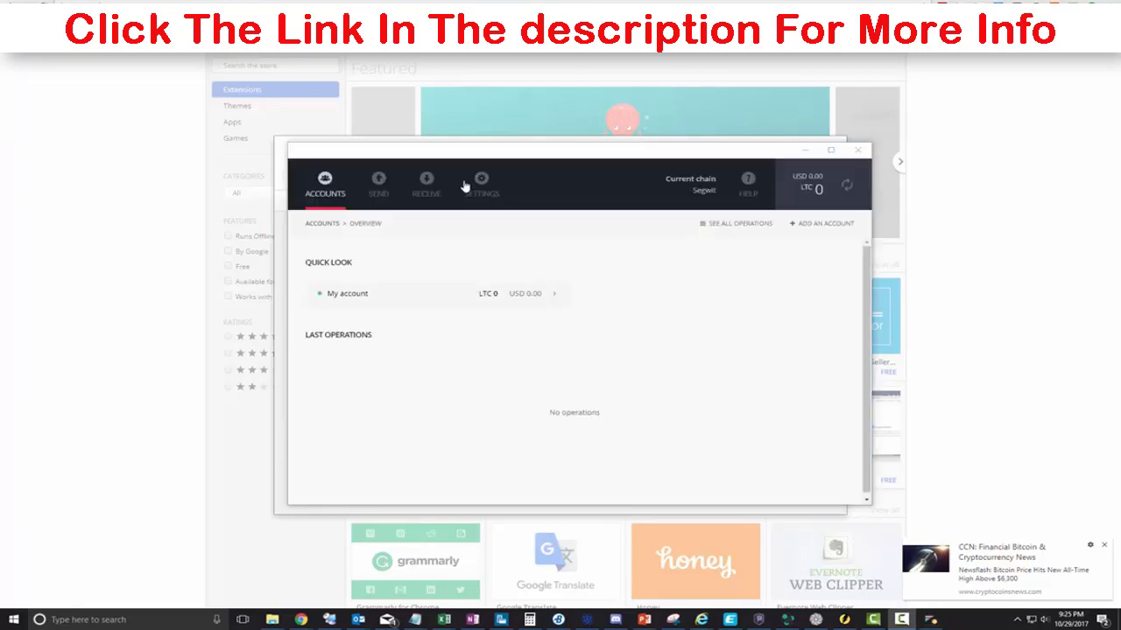
left_click(426, 182)
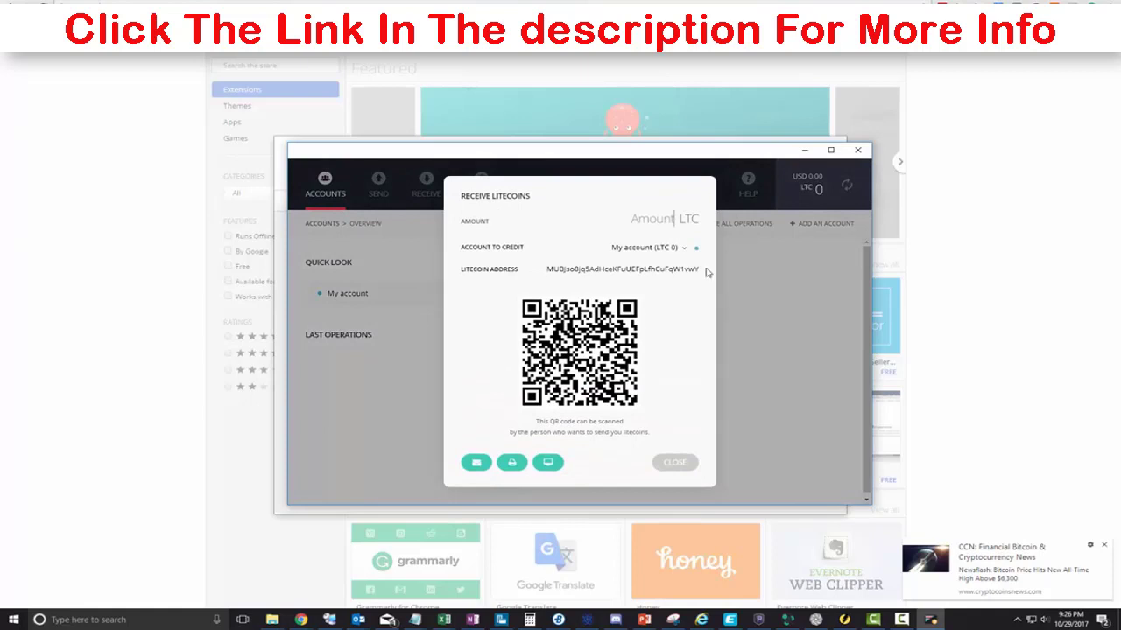
left_click_drag(706, 270, 545, 270)
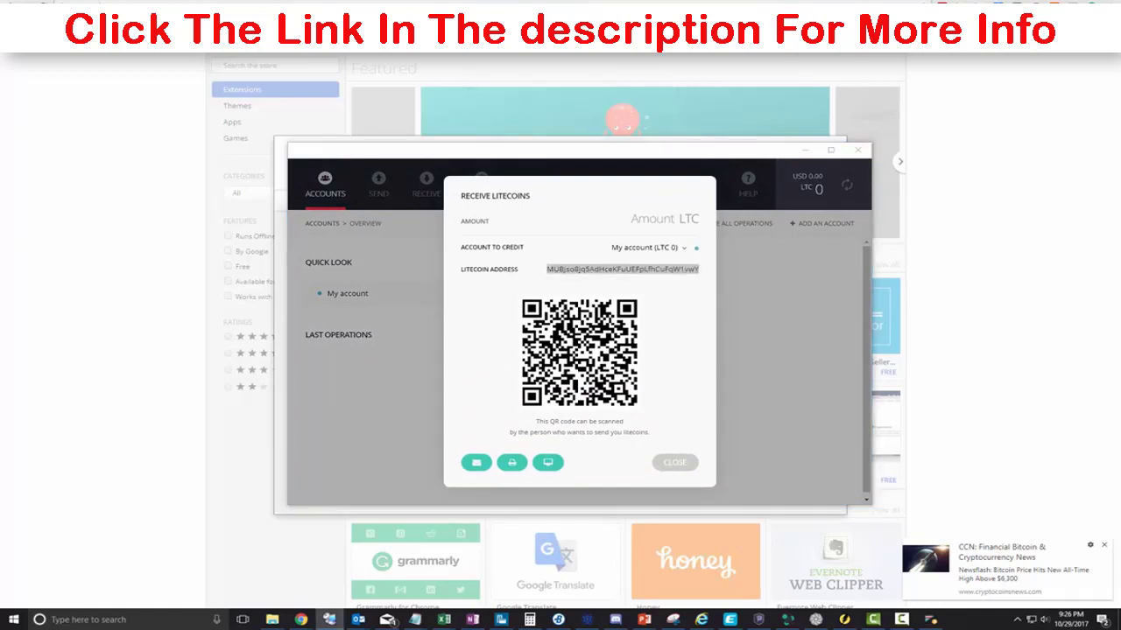